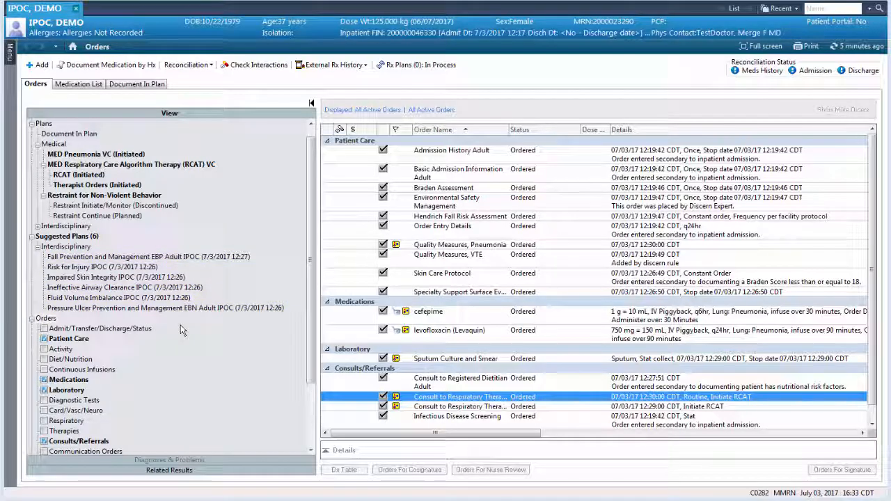
Accept the suggested Fluid Volume Imbalance IPOC and include Maintain Fluid Volume at a Functional Level with an outcome duration of 4 days
click(145, 298)
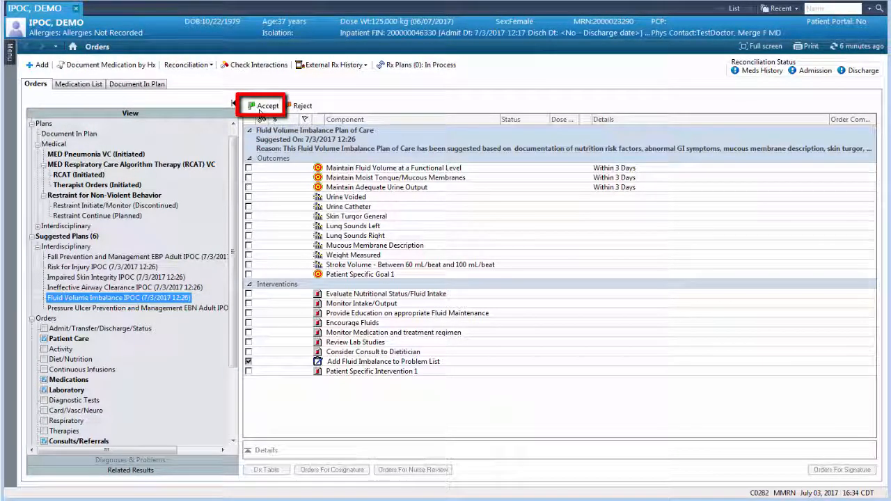
click(261, 107)
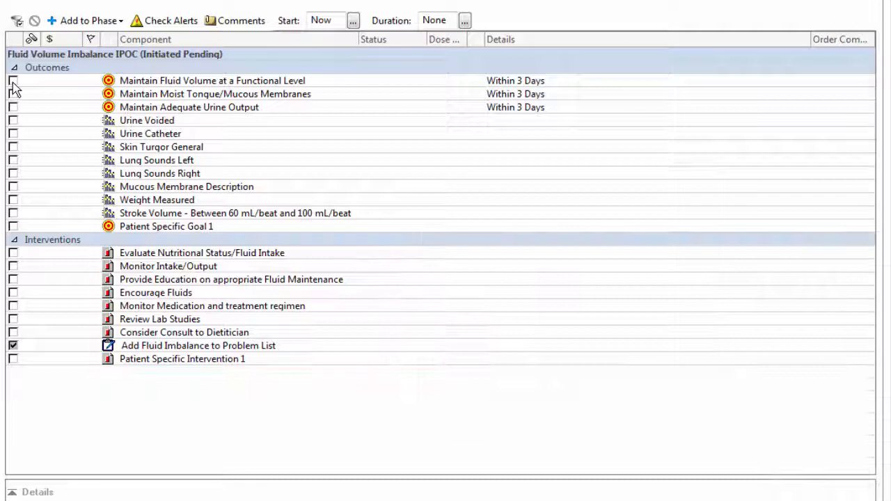
click(13, 80)
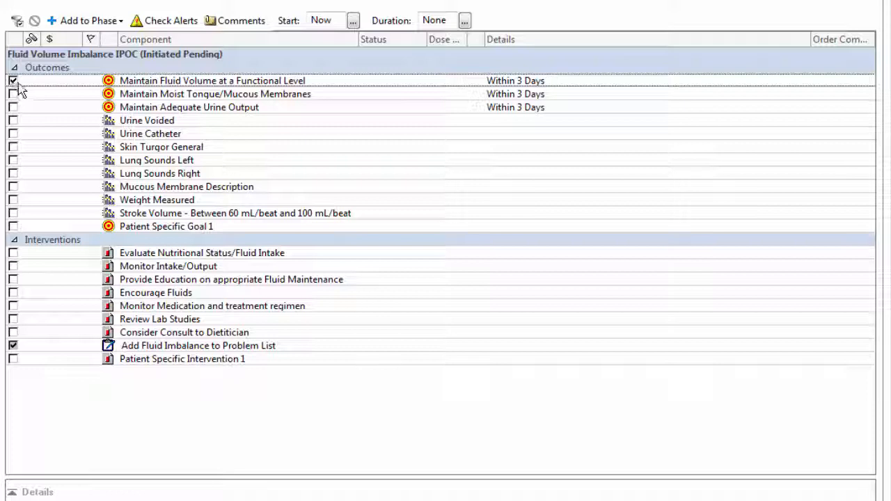
right_click(551, 82)
click(559, 92)
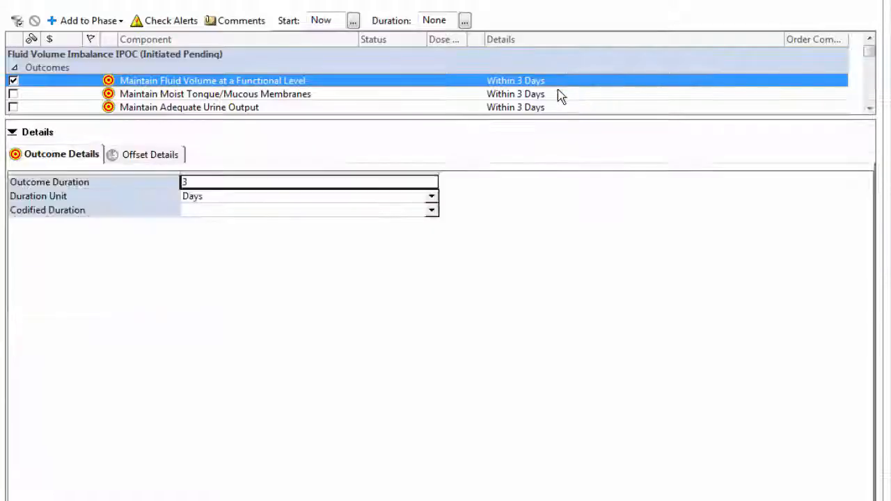
text(4)
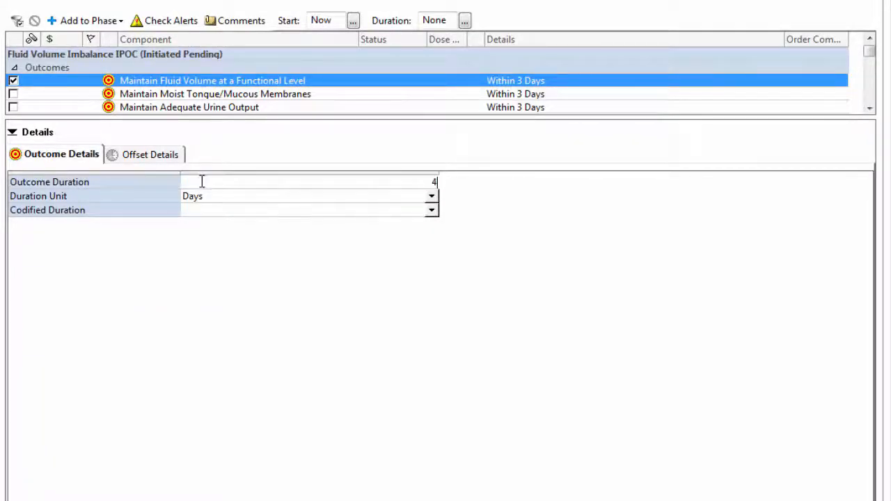
click(12, 132)
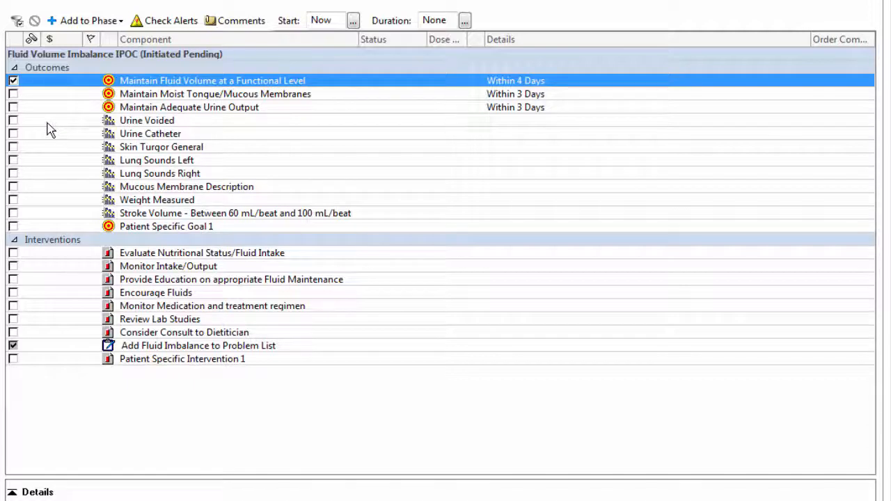
Include Lung Sounds Left, Lung Sounds Right and Weight Measured in the Fluid Volume Imbalance outcomes
click(13, 161)
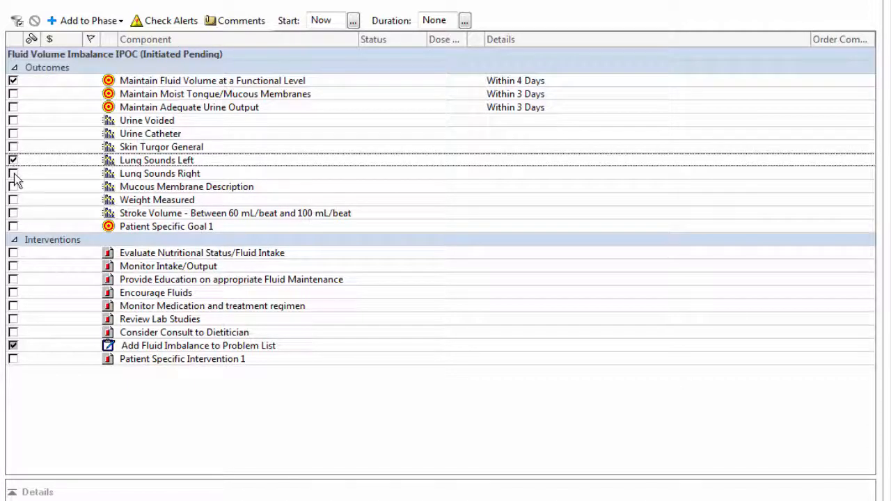
click(13, 174)
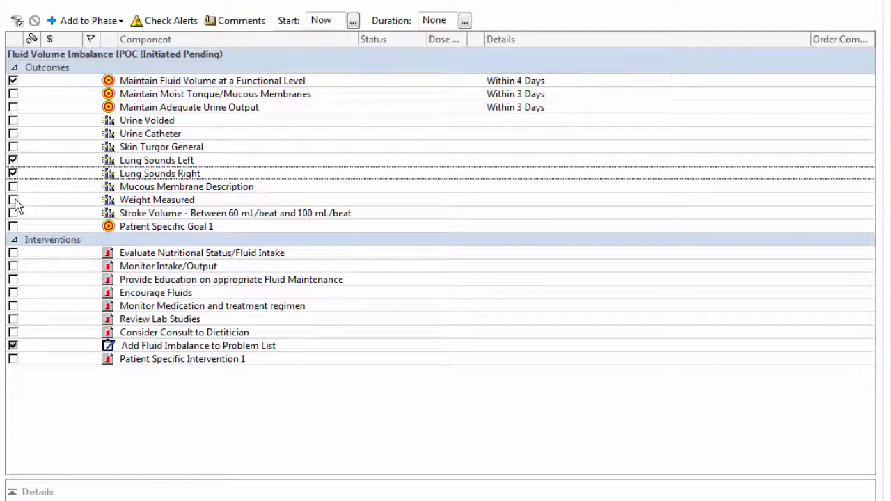
click(13, 200)
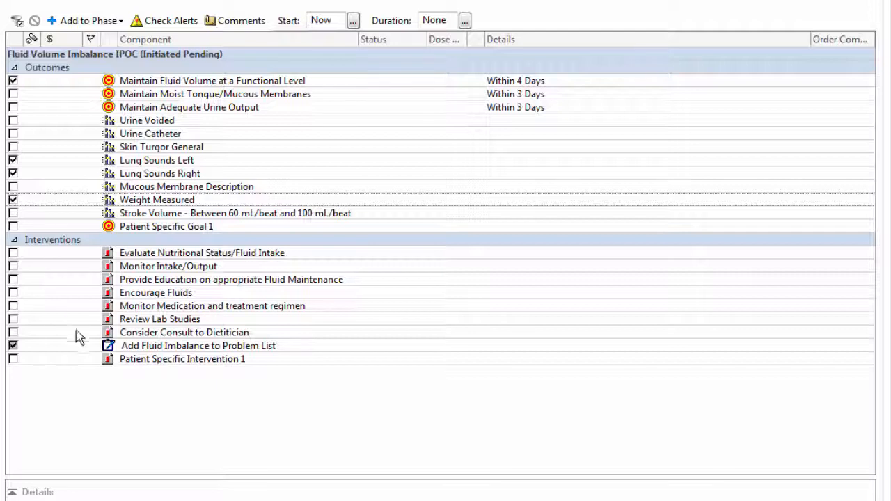
Include Patient Specific Intervention 1 in the Fluid Volume Imbalance plan and change its description to "Dialysis M-W-F"
click(13, 359)
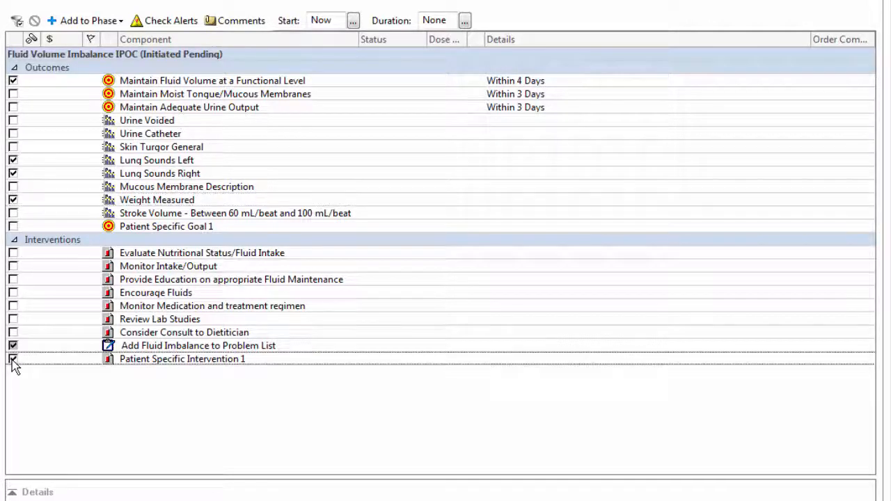
right_click(153, 361)
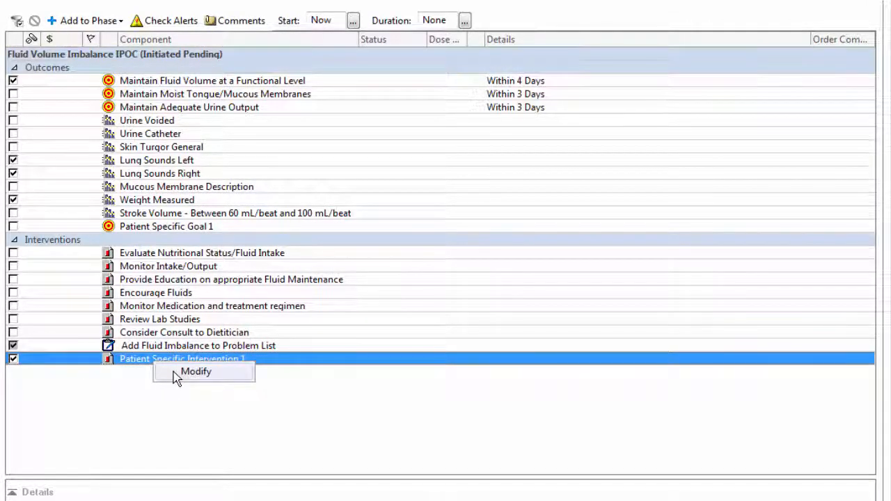
click(179, 372)
click(282, 183)
key(BackSpace)
key(BackSpace)
key(BackSpace)
key(BackSpace)
key(BackSpace)
key(BackSpace)
key(BackSpace)
key(BackSpace)
key(BackSpace)
key(BackSpace)
key(BackSpace)
key(BackSpace)
key(BackSpace)
key(BackSpace)
key(BackSpace)
key(BackSpace)
key(BackSpace)
key(BackSpace)
key(BackSpace)
key(BackSpace)
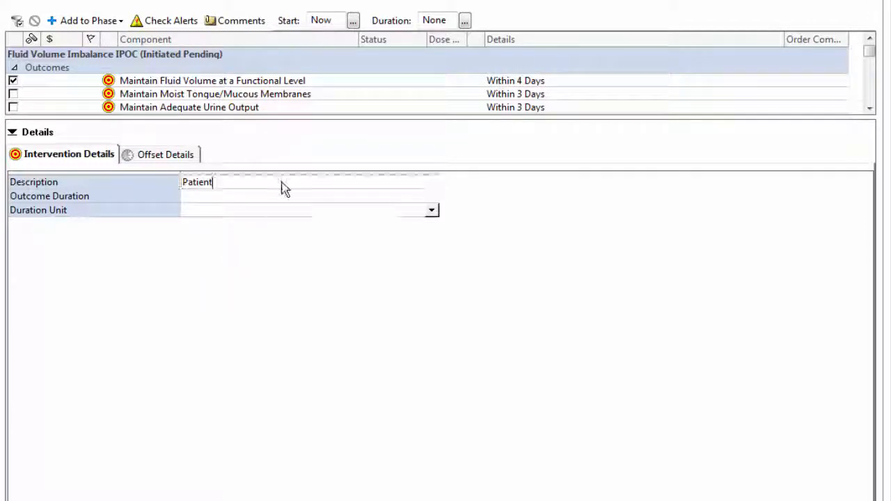
text(Dialysis M)
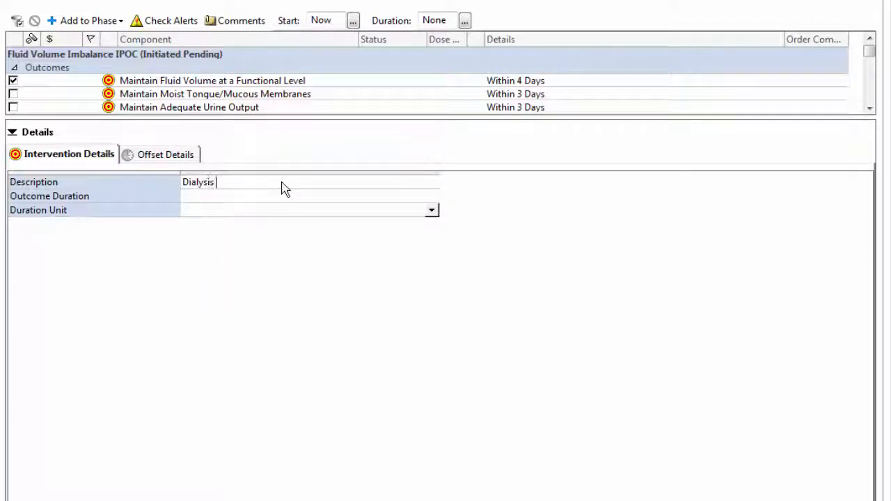
text(-W-F)
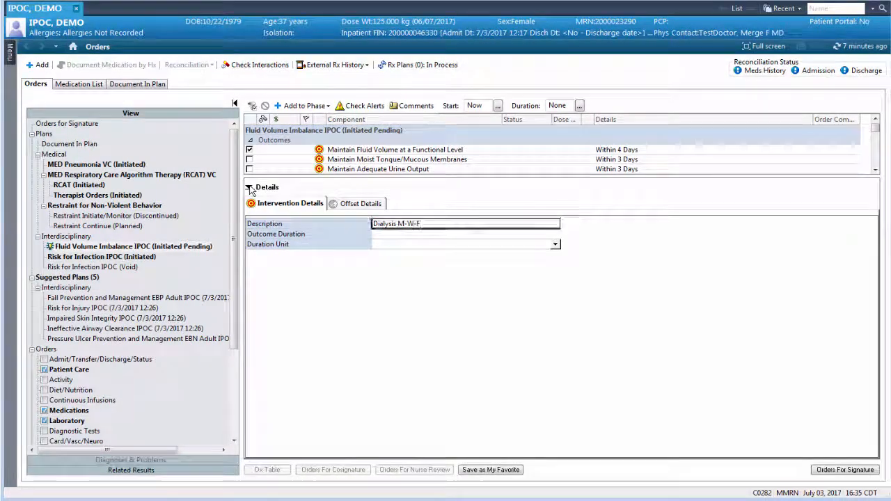
click(249, 187)
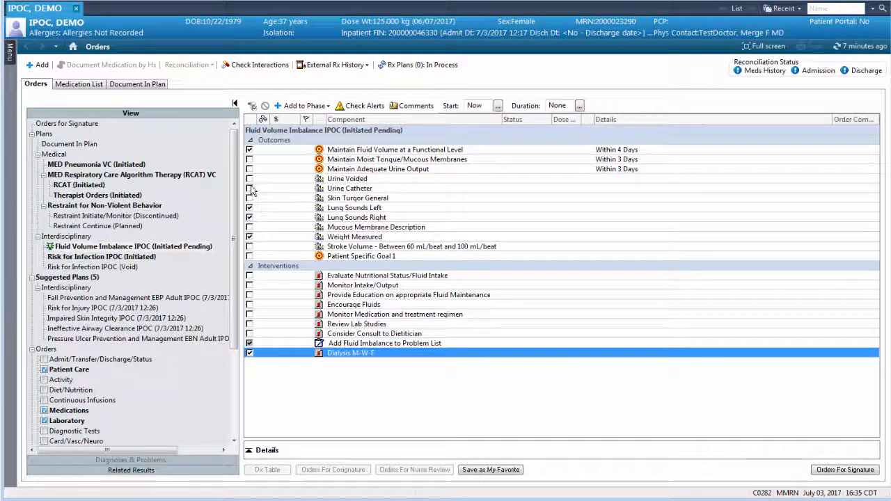
Accept the suggested Fall Prevention and Management EBP Adult IPOC and exclude Verbalizes Understanding of Fall Risk/Precautions and Takes Action to Control Fall Related Risks
click(225, 298)
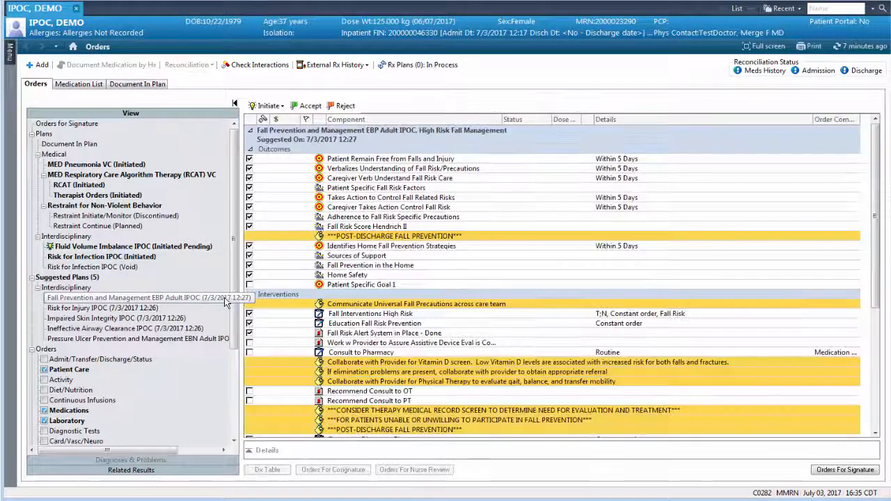
click(310, 105)
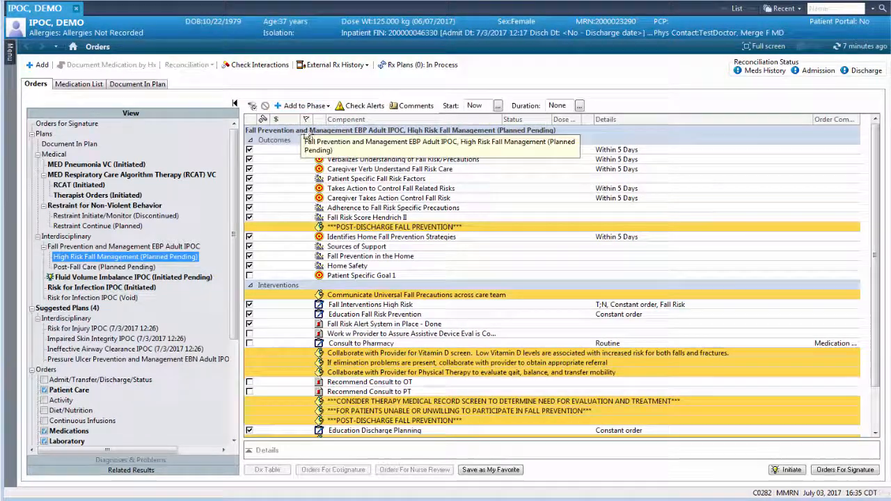
click(250, 159)
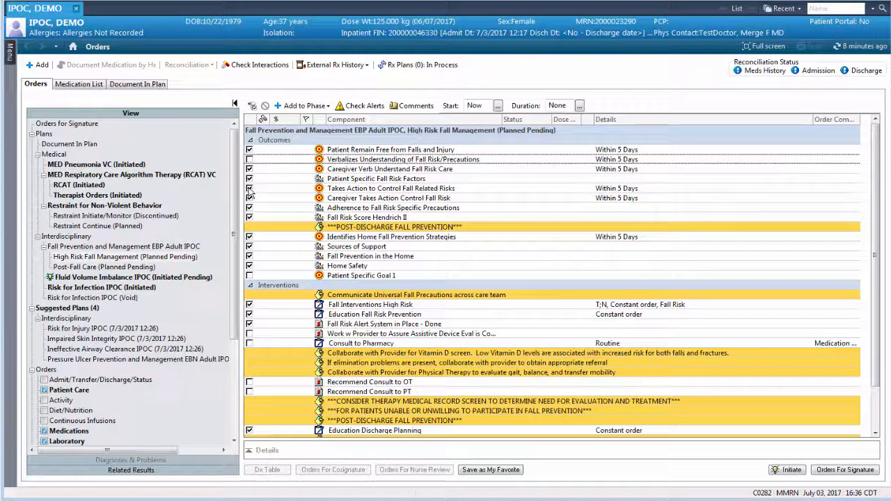
click(249, 189)
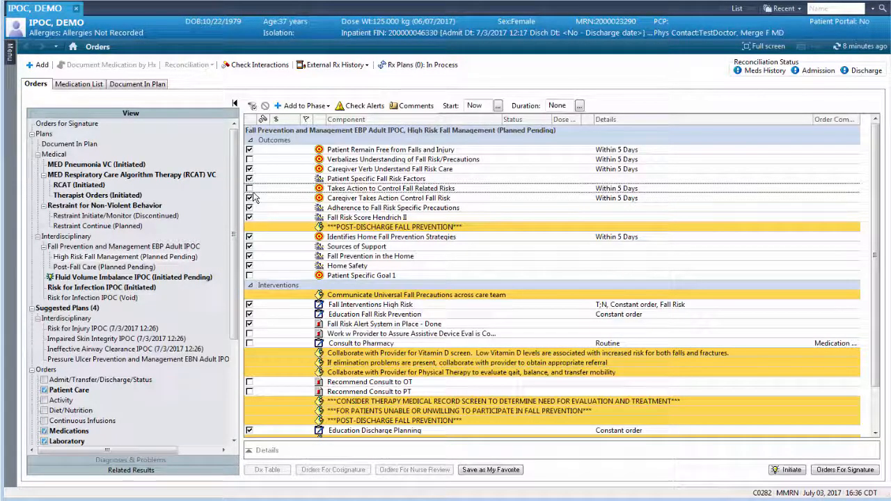
Accept the suggested Ineffective Airway Clearance IPOC and include its clear and patent airway, optimal breath sounds and Cough - Able to clear secretions or Productive outcomes
click(155, 350)
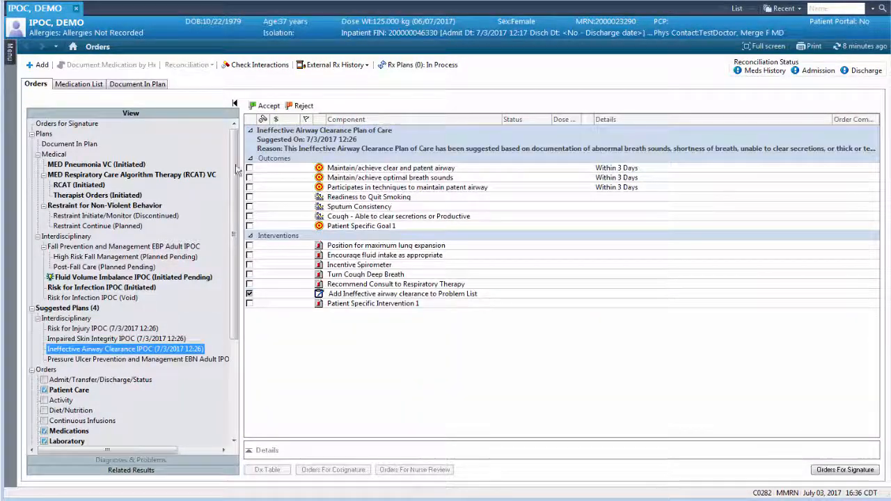
click(266, 106)
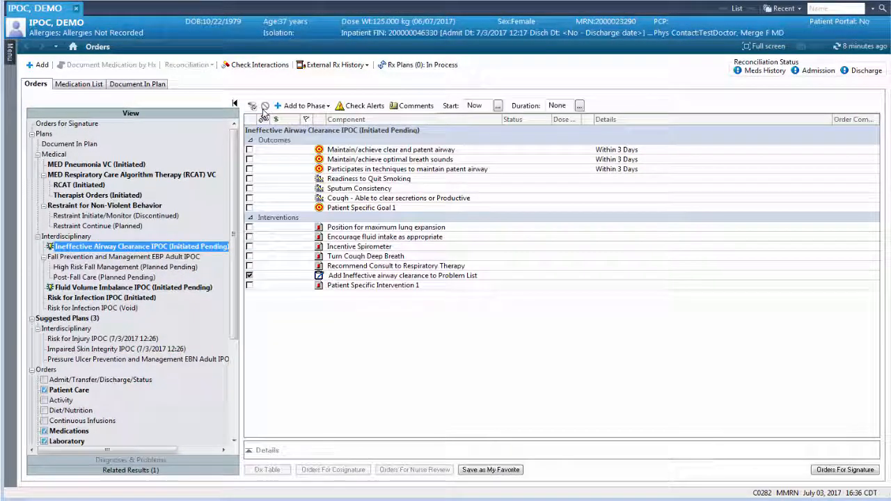
click(249, 150)
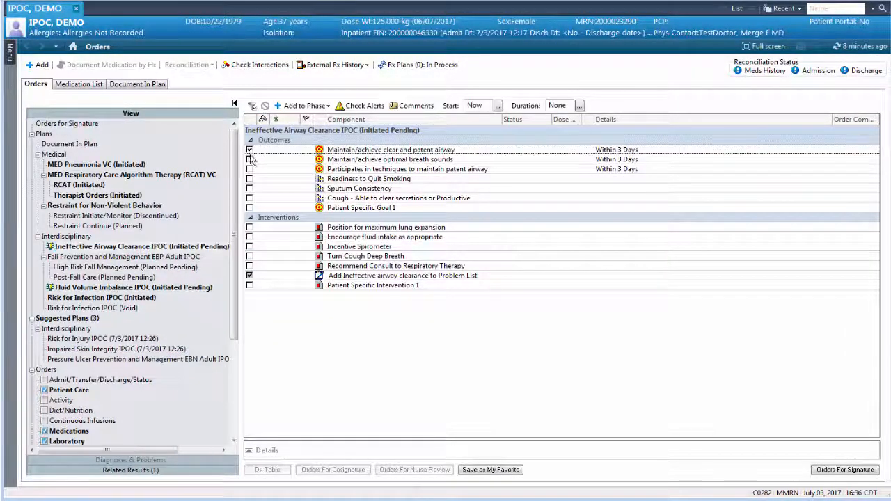
click(250, 159)
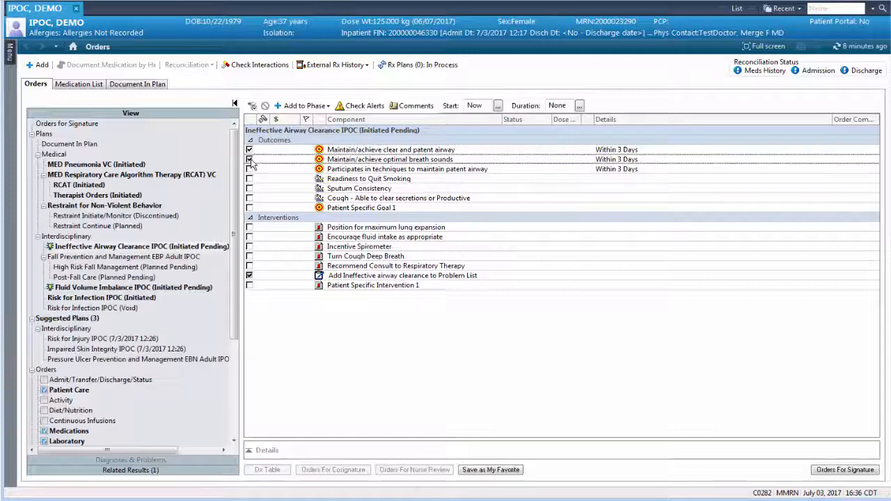
click(249, 199)
Set the outcome duration to 4 days for both the clear and patent airway and the optimal breath sounds outcomes
right_click(610, 150)
click(637, 154)
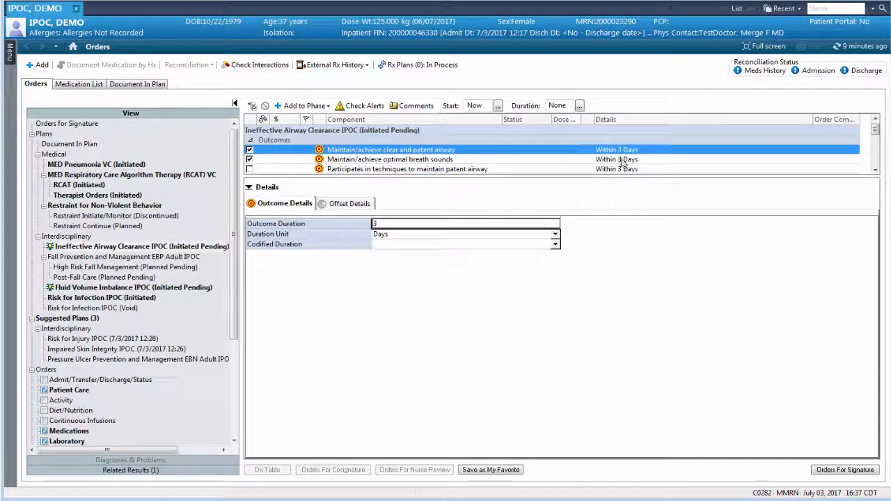
click(460, 224)
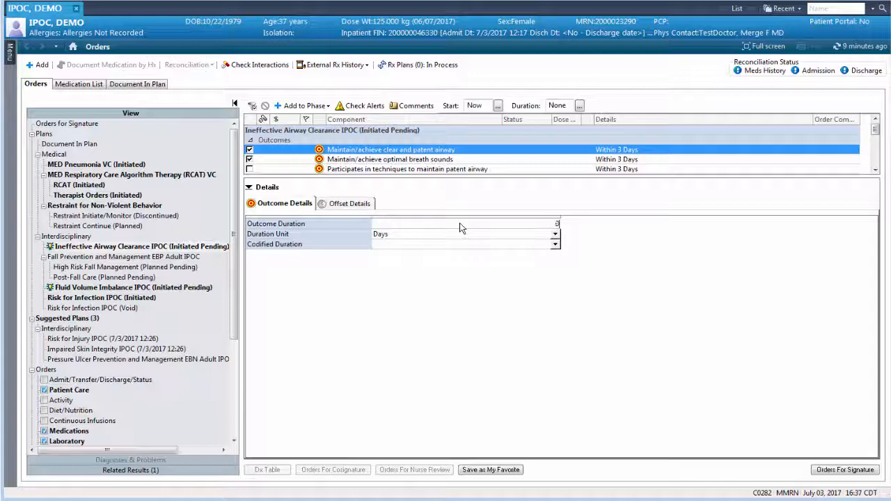
text(4)
click(630, 159)
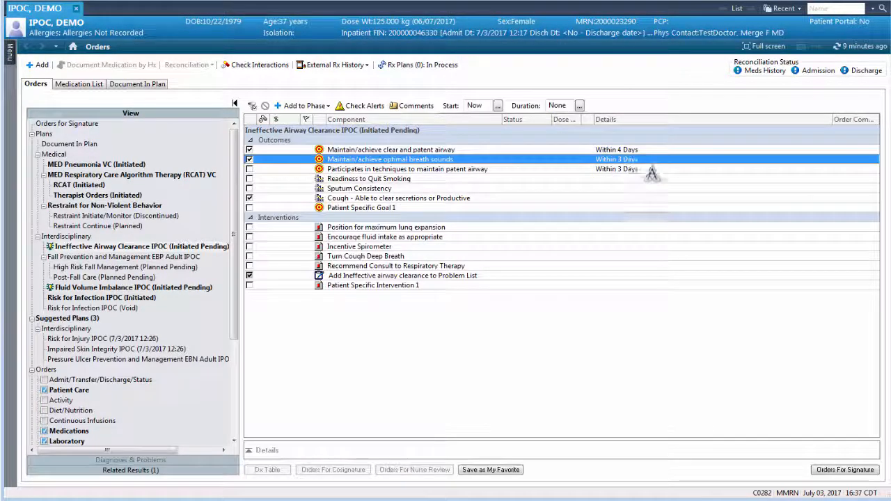
click(448, 231)
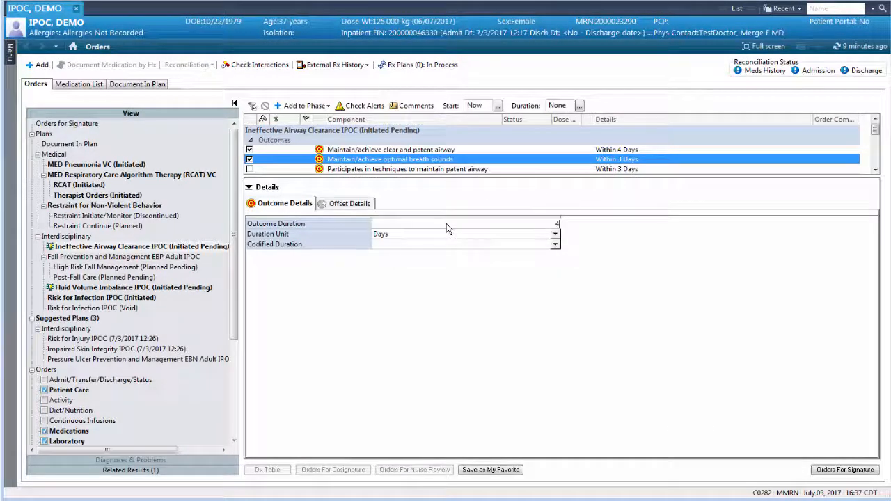
text(4)
click(255, 189)
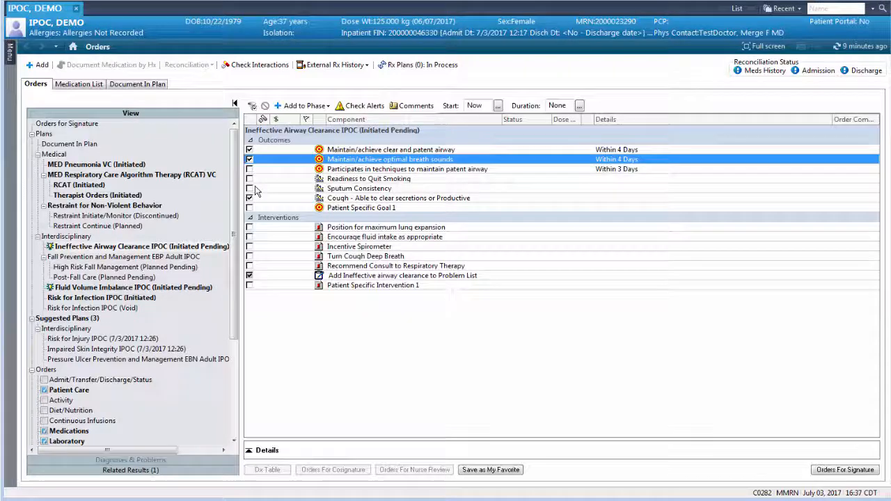
Include the Turn Cough Deep Breath intervention and add the outcome "Family, Caregiver Understands Plan of Care - Met" by searching for "family"
click(250, 257)
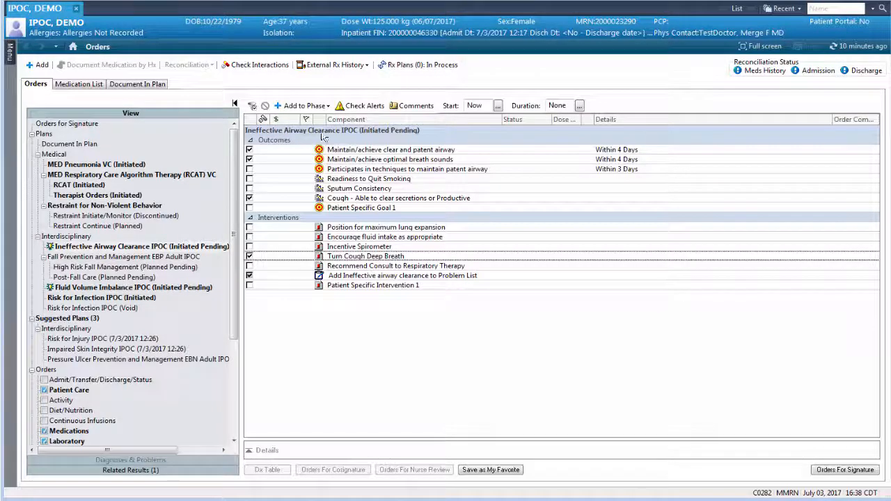
click(328, 107)
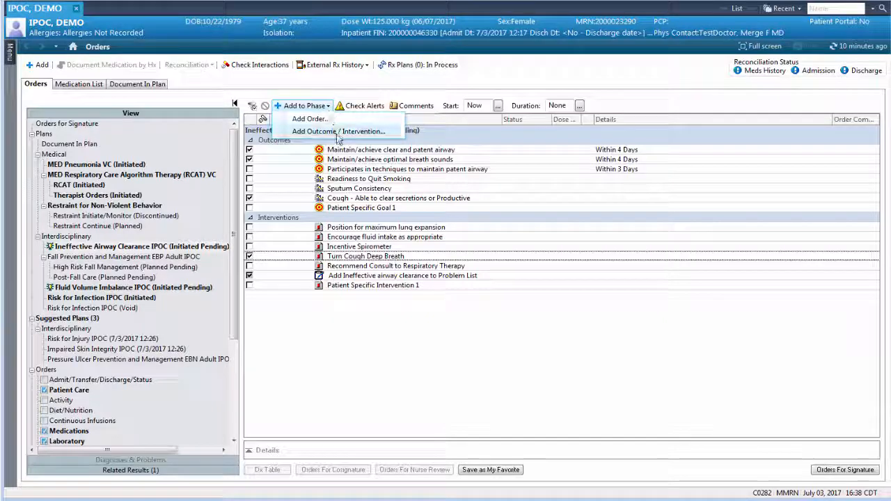
click(338, 133)
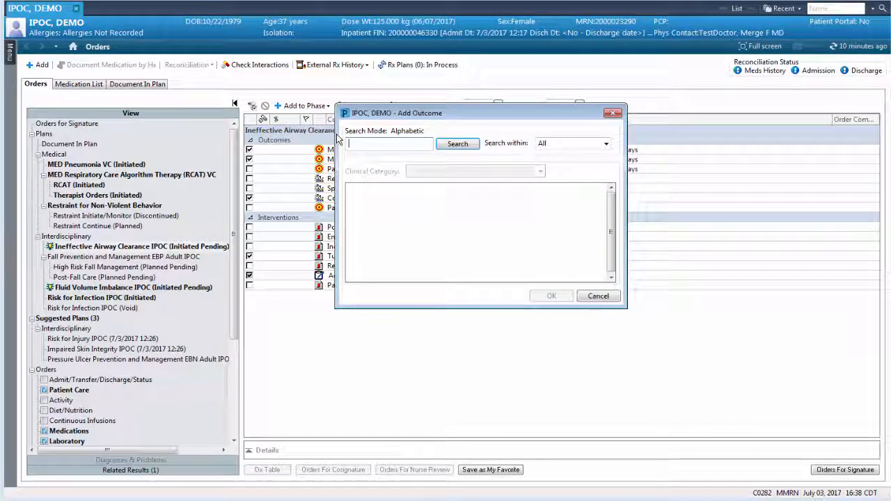
text(family)
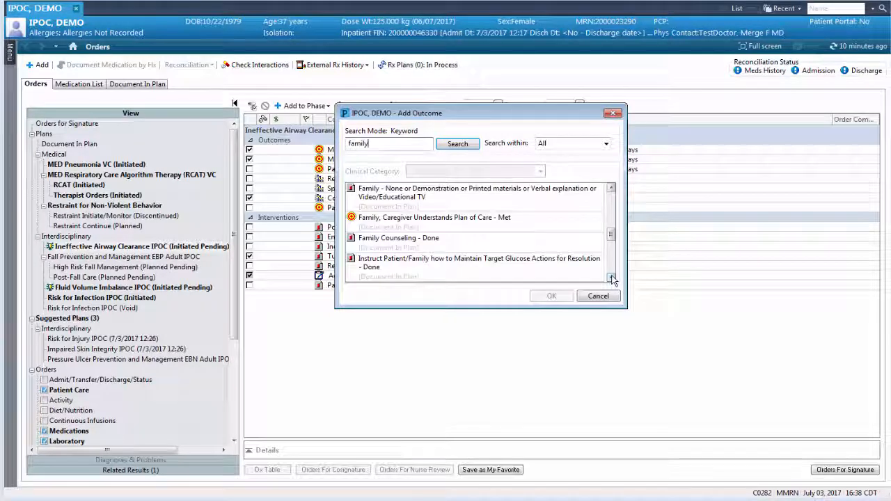
click(510, 225)
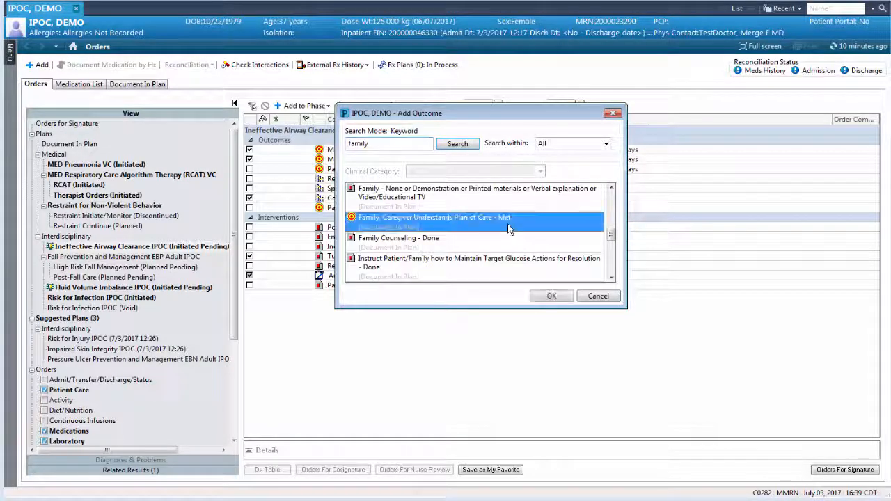
click(553, 296)
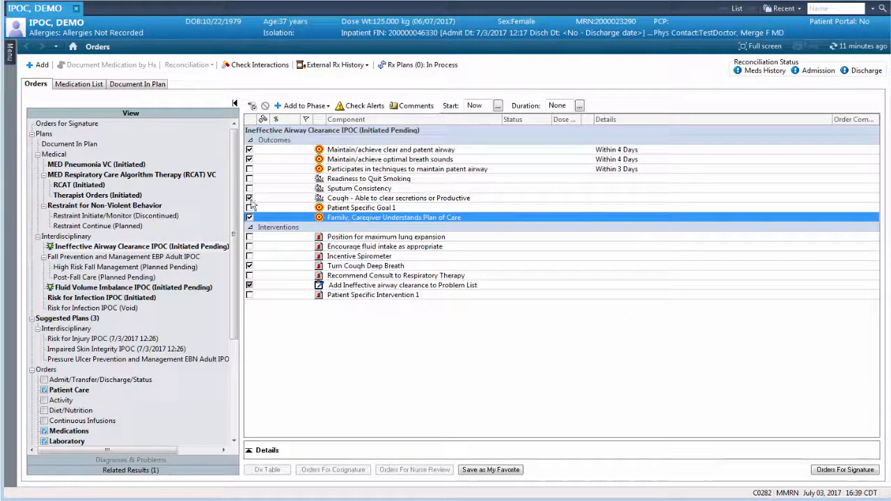
Accept the suggested Pressure Ulcer Prevention and Management EBN Adult IPOC and include Patient Specific Goal 1 with the description "Return to baseline ambulation"
double_click(220, 365)
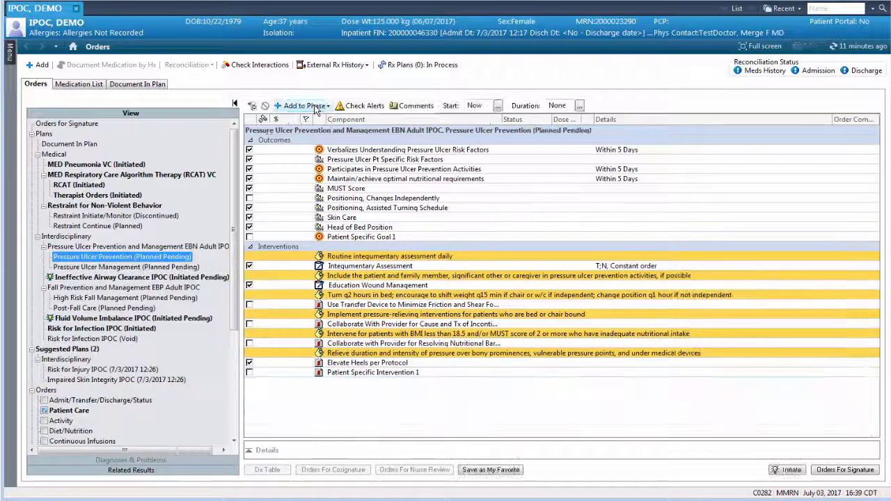
click(249, 237)
right_click(356, 239)
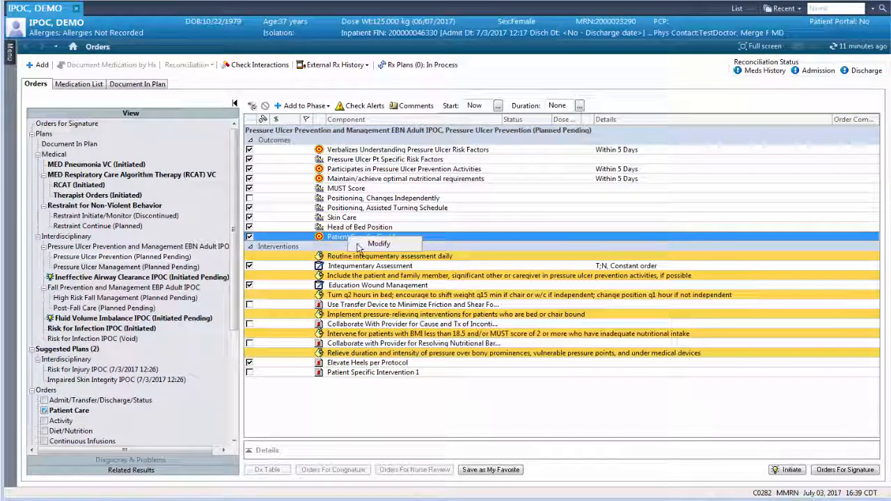
click(362, 245)
click(456, 225)
key(Delete)
text(Re)
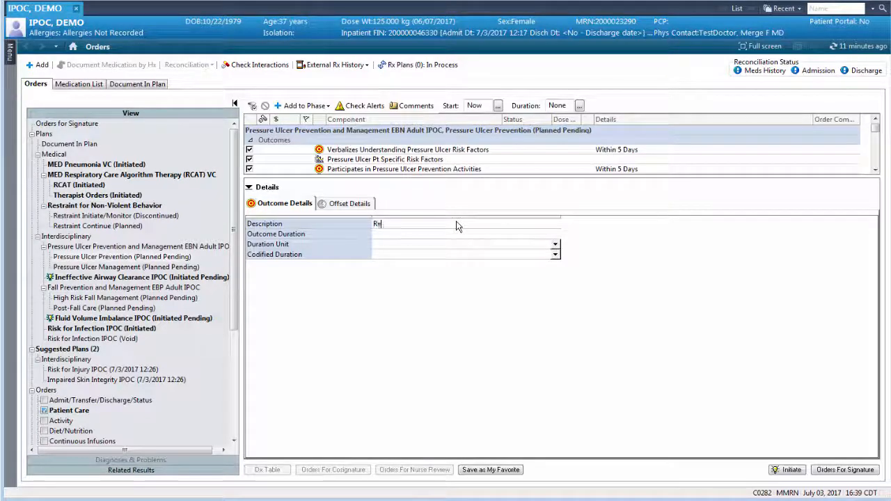
text(turn to baseline ambulation)
click(249, 188)
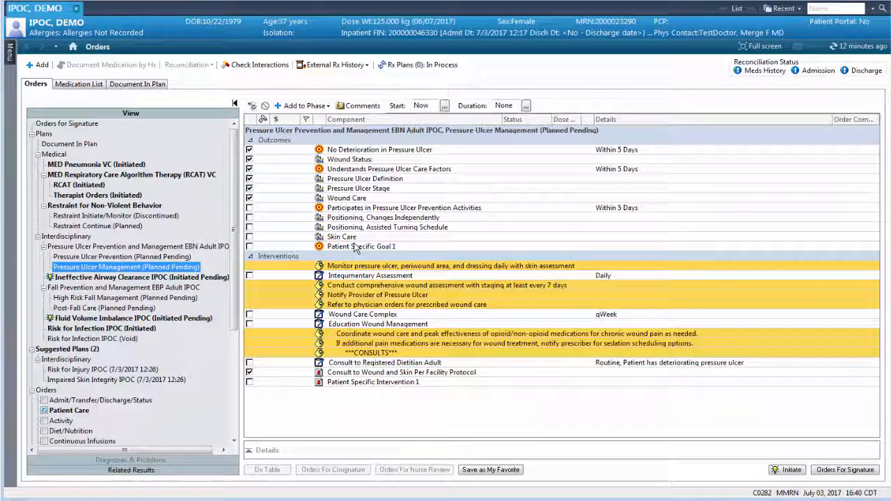
Initiate the Pressure Ulcer Management phase and submit the pending plans as orders for signature
click(787, 470)
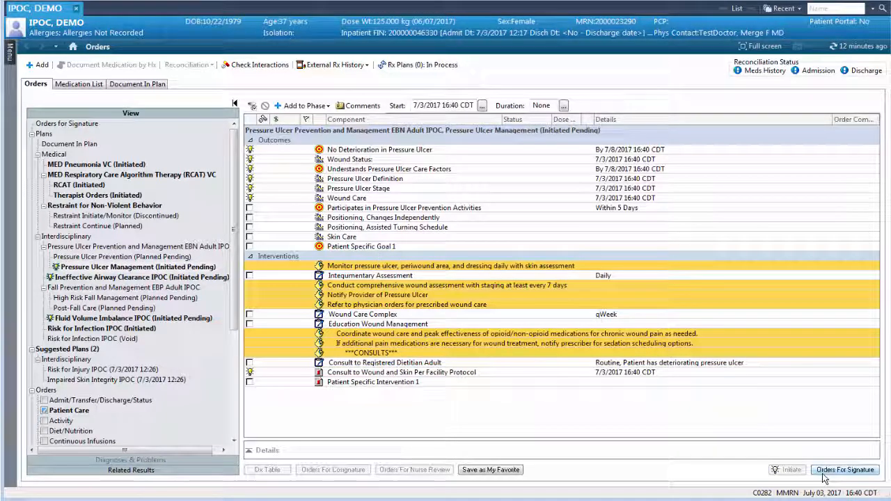
click(824, 474)
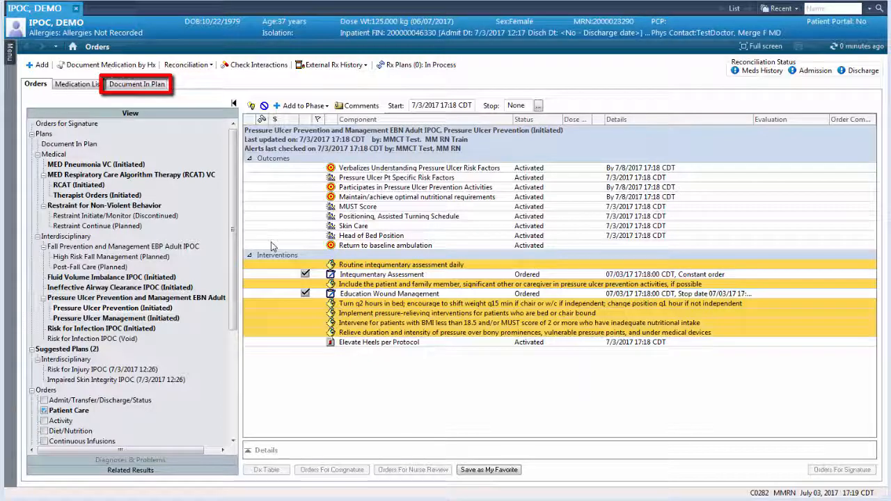
In the plan documentation, chart Maintain/achieve optimal breath sounds as Not met with the variance reason "Course breath sounds bilaterally"
click(155, 86)
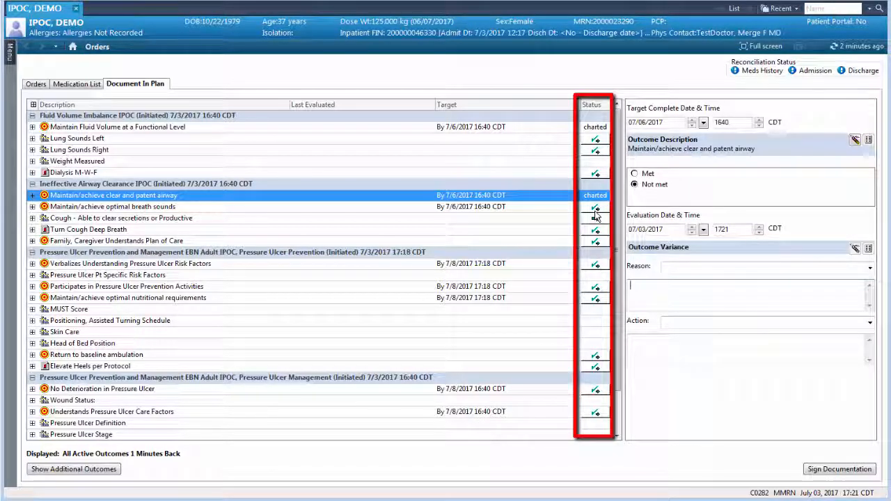
click(595, 208)
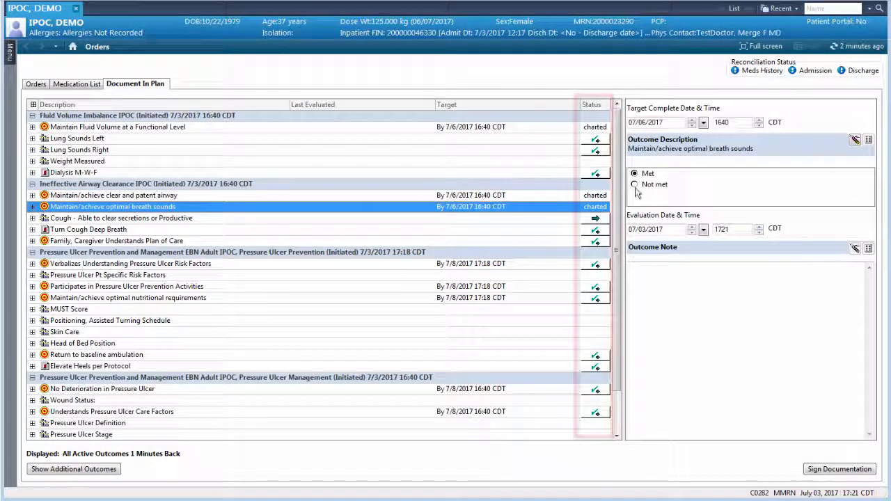
click(635, 185)
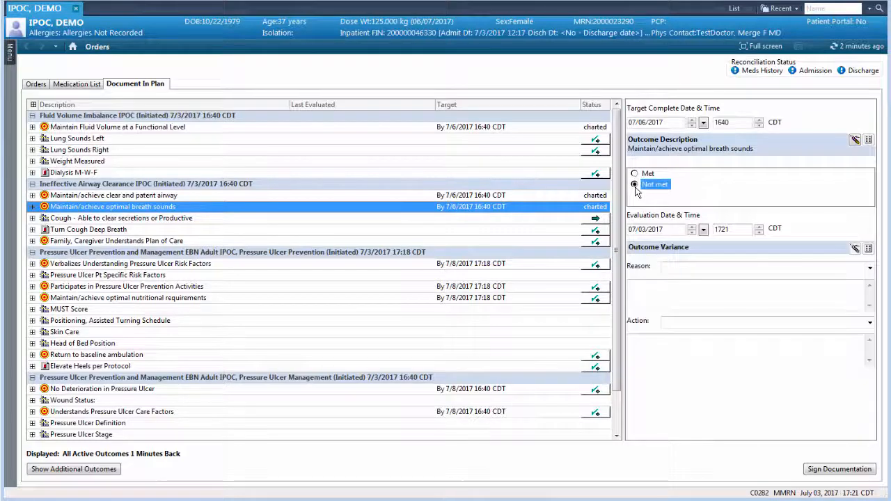
click(644, 290)
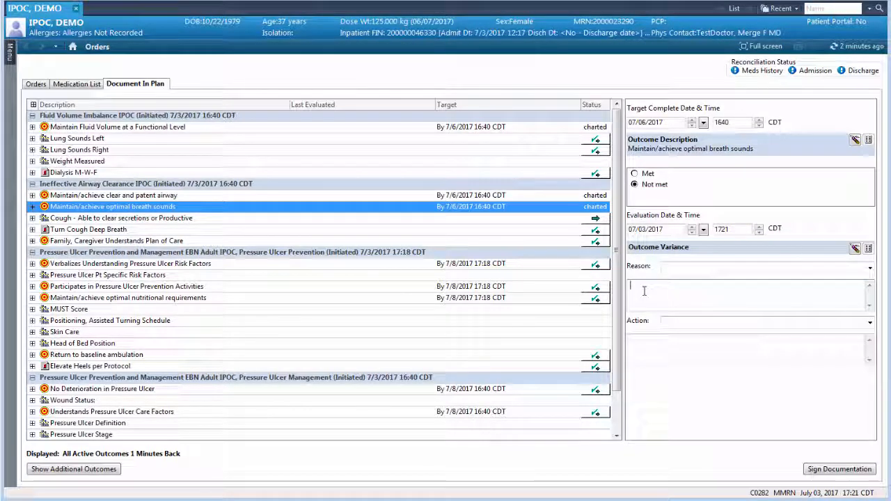
text(Course breath sounds )
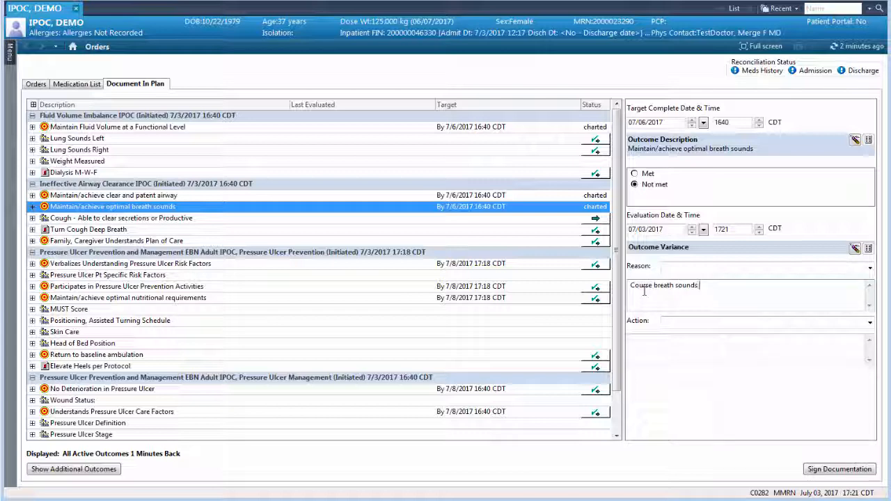
text(bilaterally)
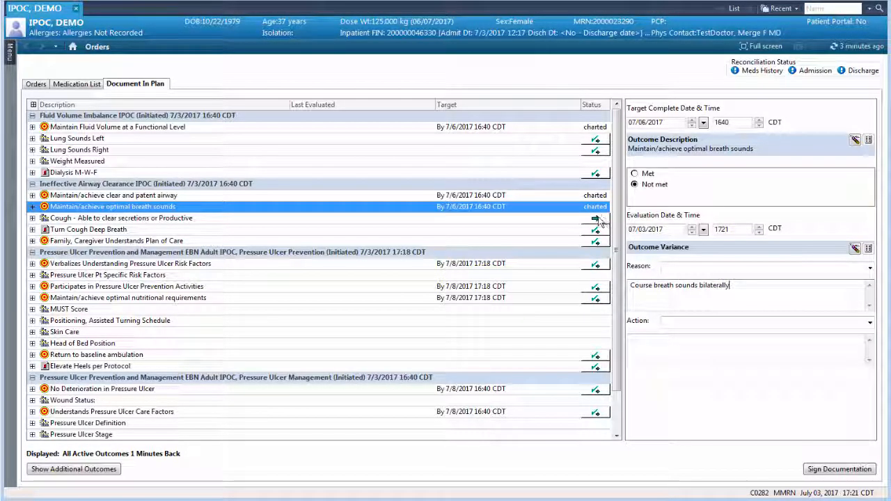
Chart the Cough outcome as Non-Productive and the Turn Cough Deep Breath intervention as Done
click(598, 220)
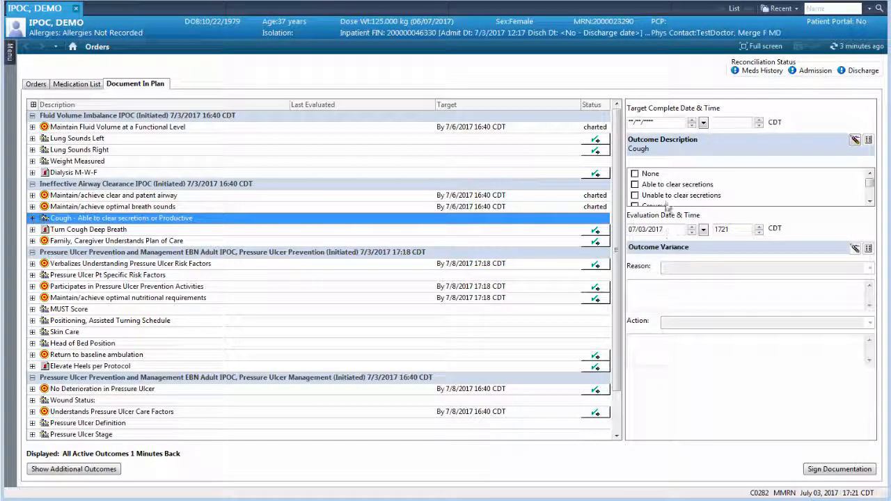
scroll(667, 195, down, 3)
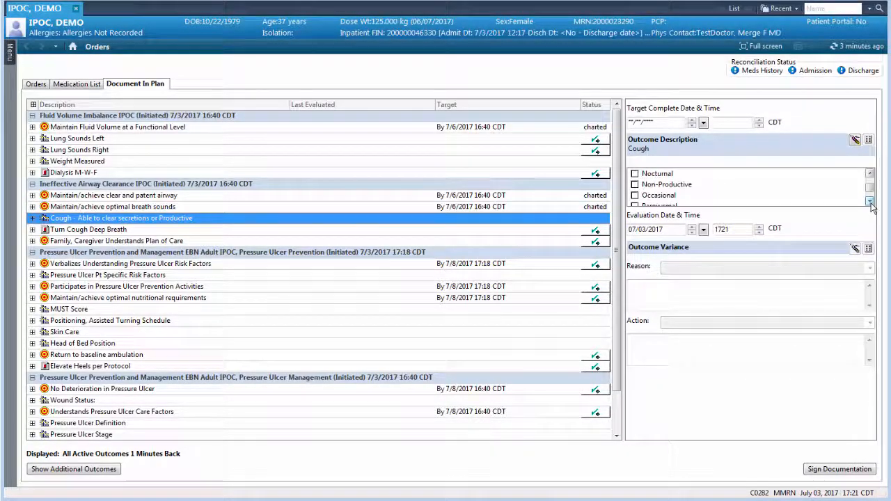
click(635, 184)
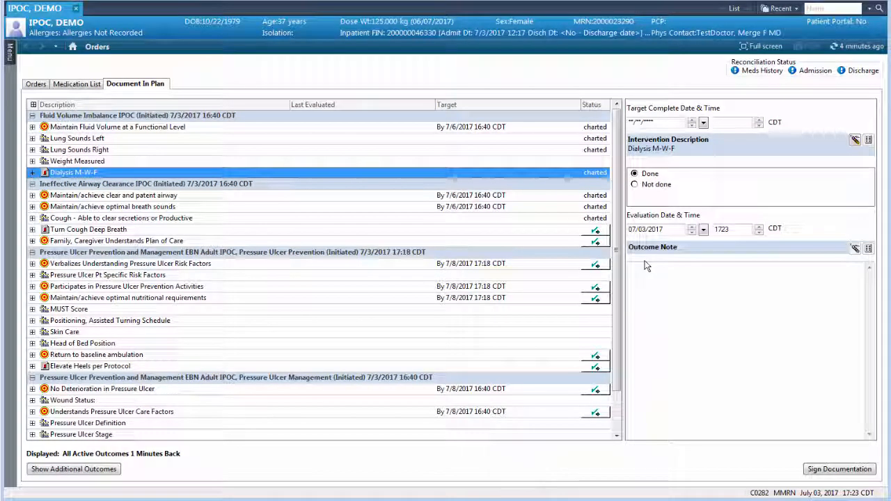
click(603, 232)
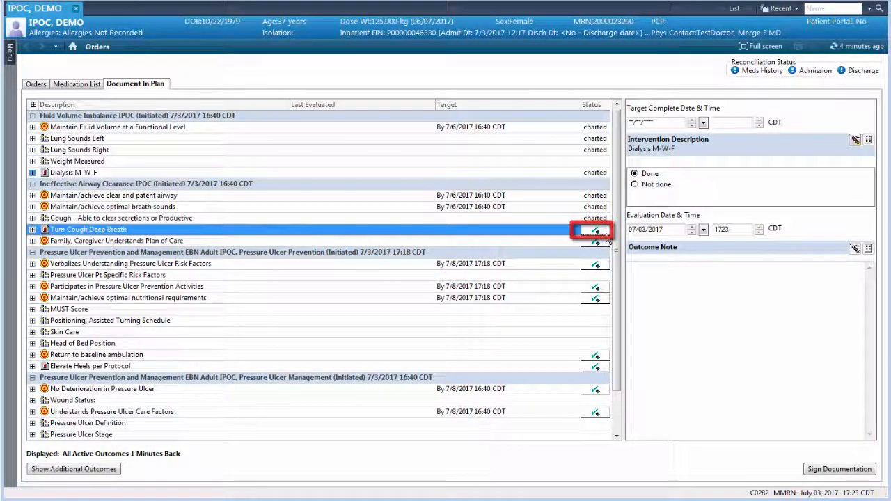
click(605, 234)
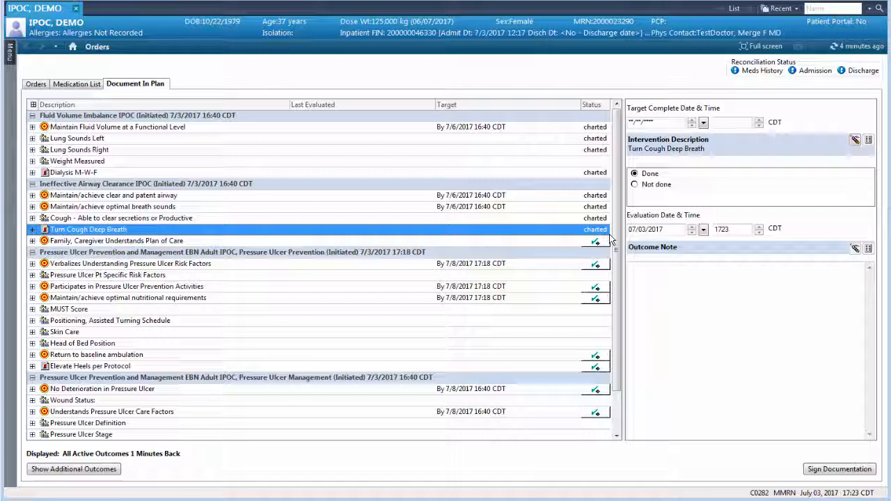
Chart Participates in Pressure Ulcer Prevention Activities as Not met with the variance reason "Still unable to ambulate without assistance"
click(595, 286)
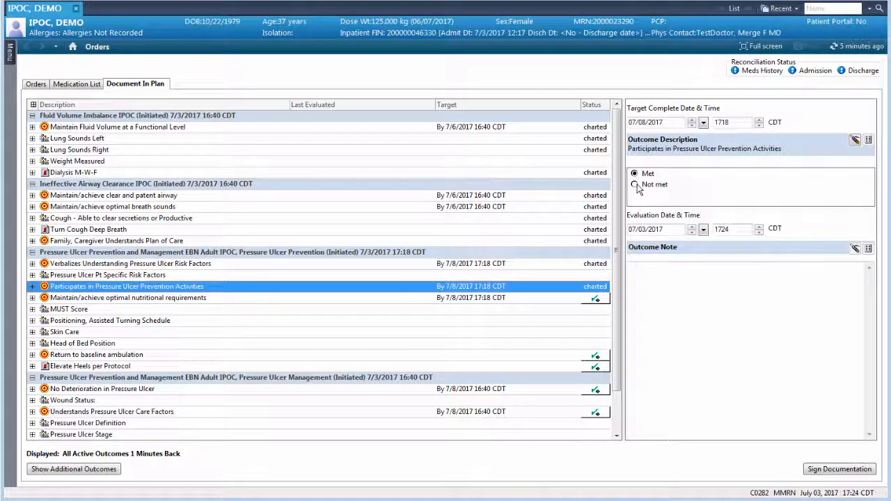
click(651, 184)
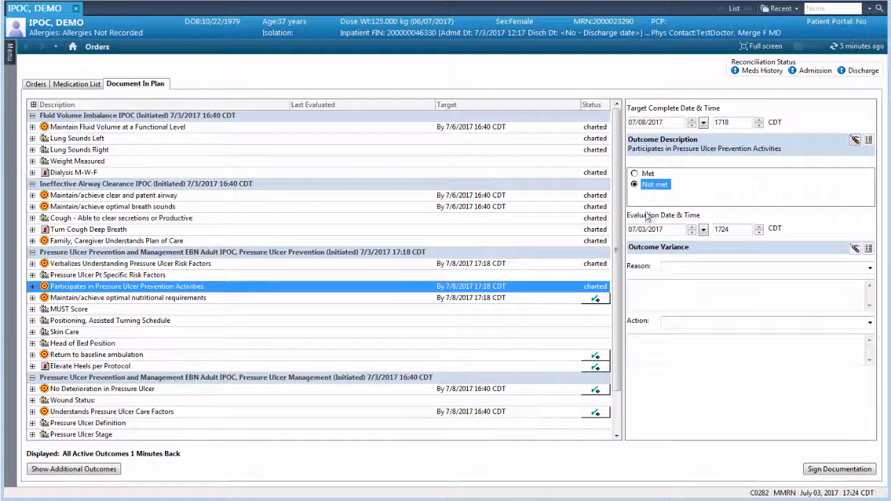
click(674, 284)
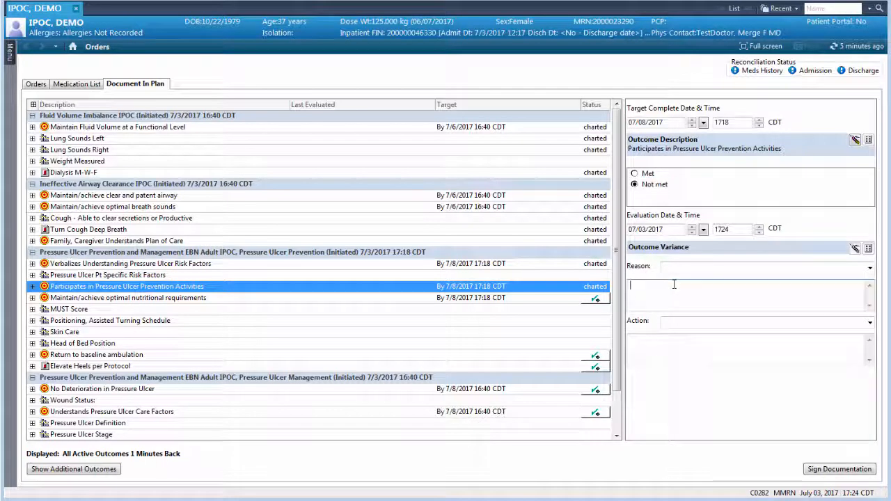
text(Still unable to ambulate without assistance)
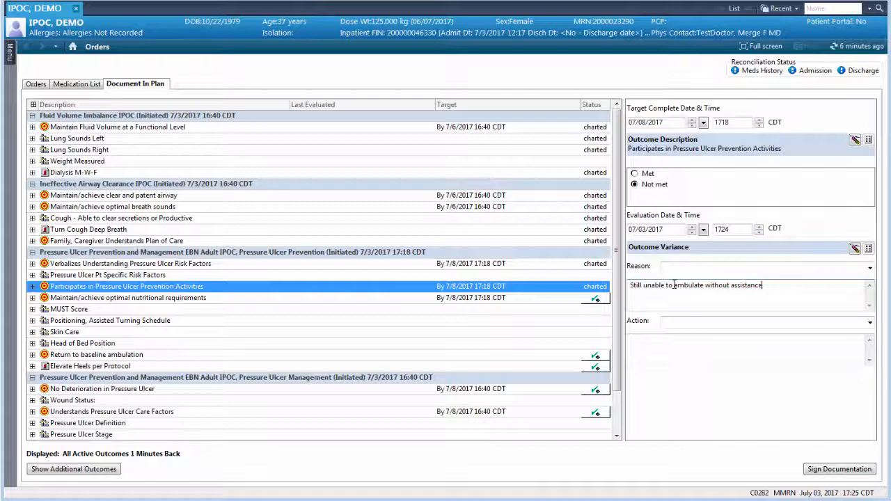
Chart Maintain/achieve optimal nutritional requirements as Not met with the variance reason "Still poor PO intake"
click(595, 299)
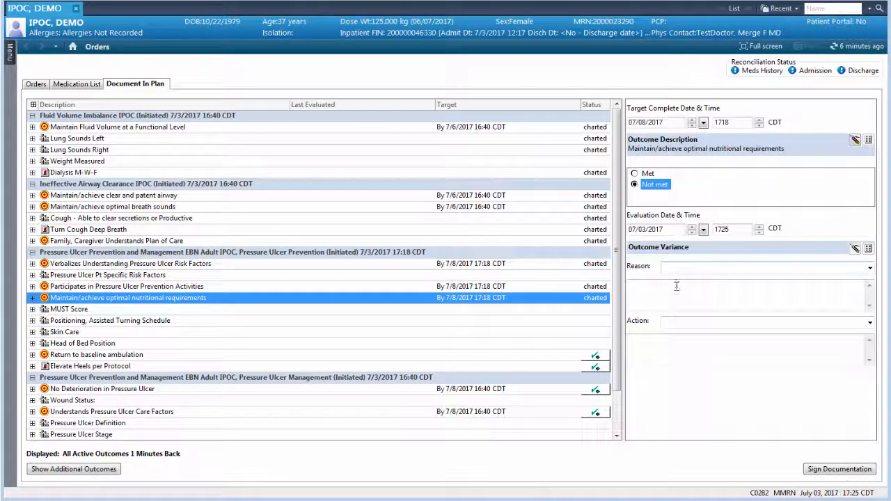
click(677, 285)
text(Still poor PO intake)
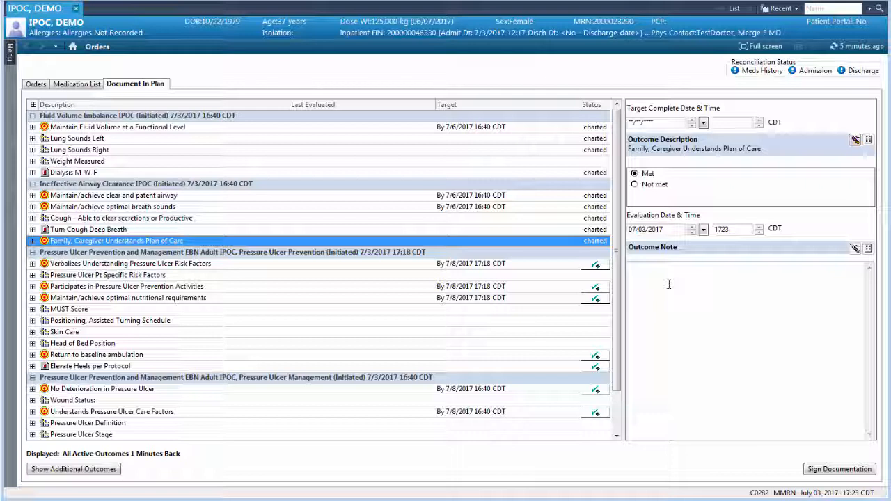
Add the outcome note "Updated daughter with plan of care" to Family, Caregiver Understands Plan of Care and sign the documentation
click(668, 284)
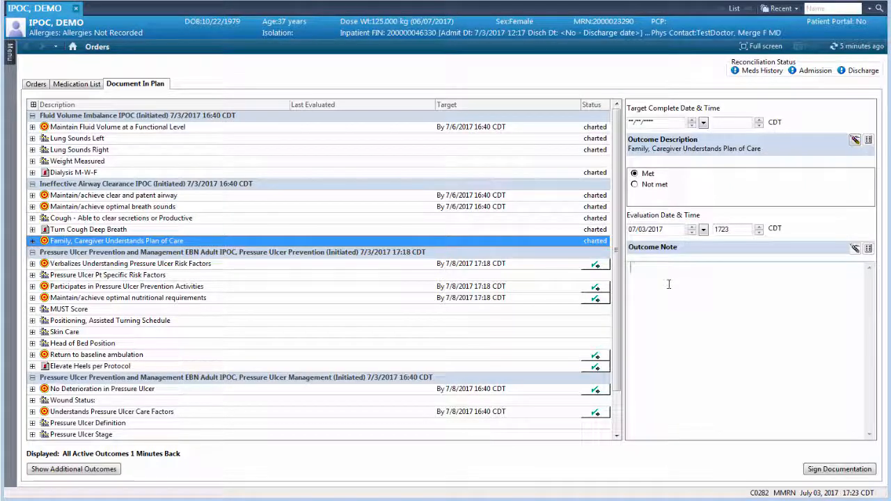
text(Updated daighter with plan of care)
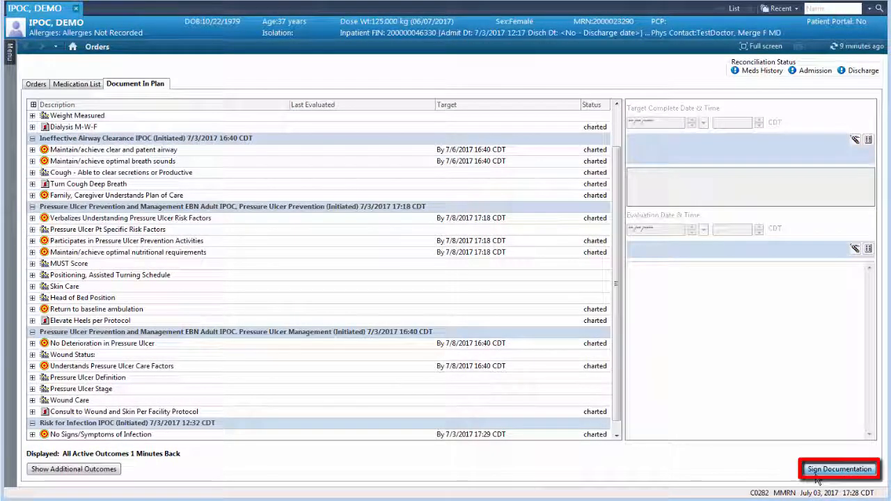
click(818, 471)
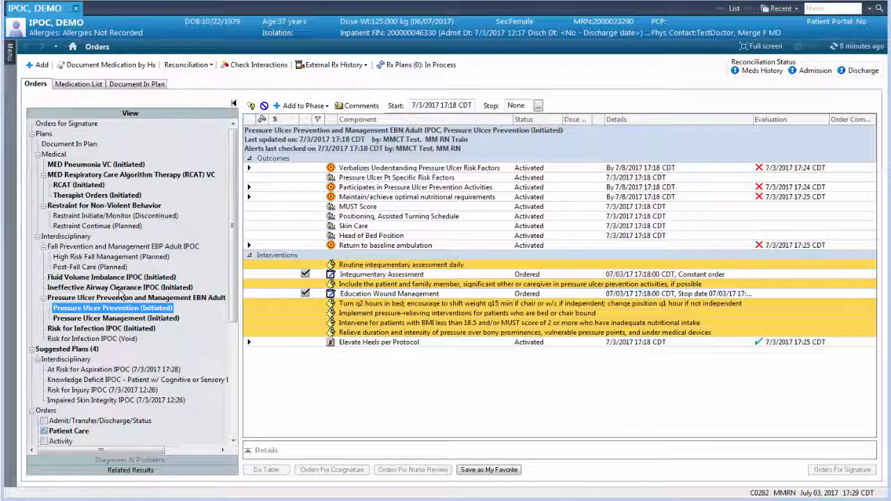
Open the initiated Ineffective Airway Clearance IPOC and display its unselected outcomes and interventions too
click(120, 290)
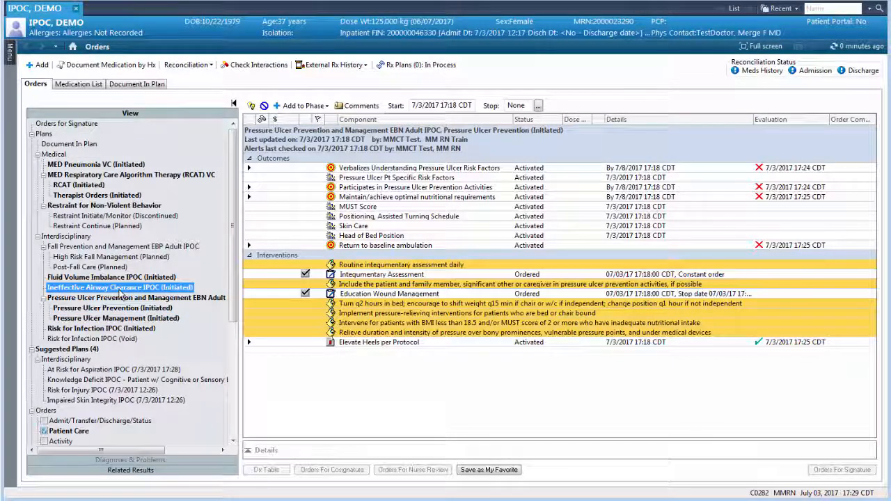
right_click(120, 293)
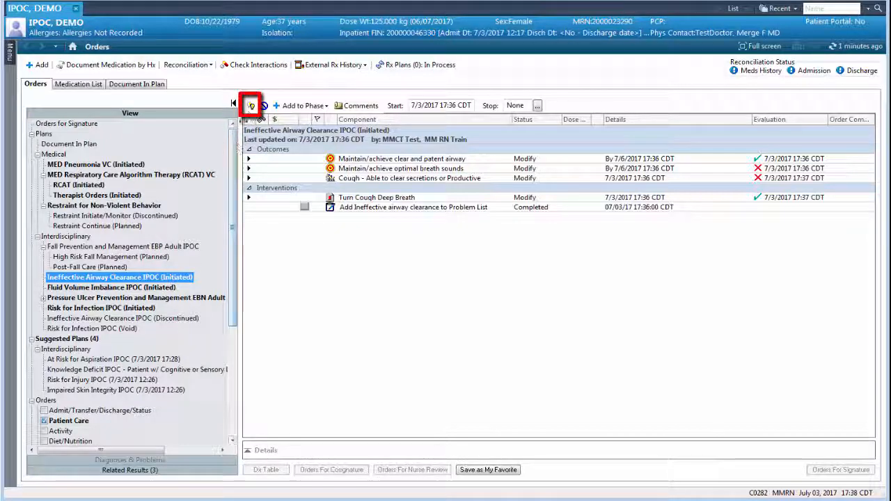
click(251, 106)
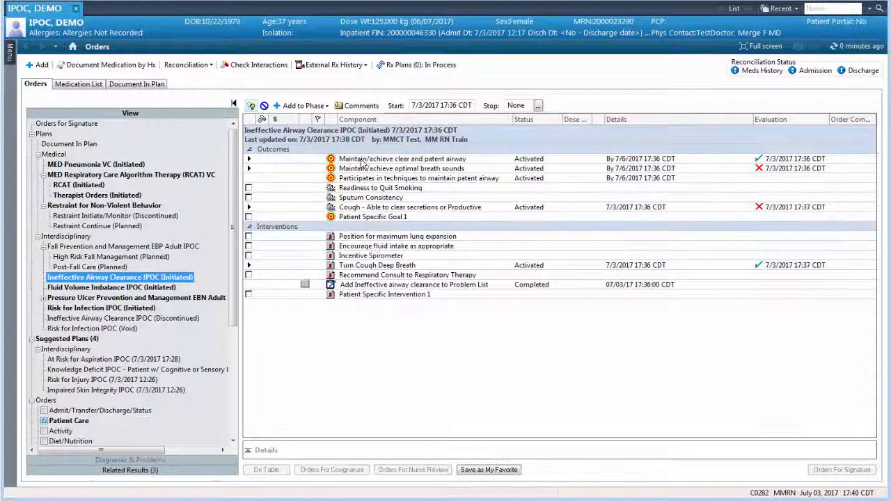
Discontinue the Maintain/achieve clear and patent airway and Maintain/achieve optimal breath sounds outcomes
right_click(362, 160)
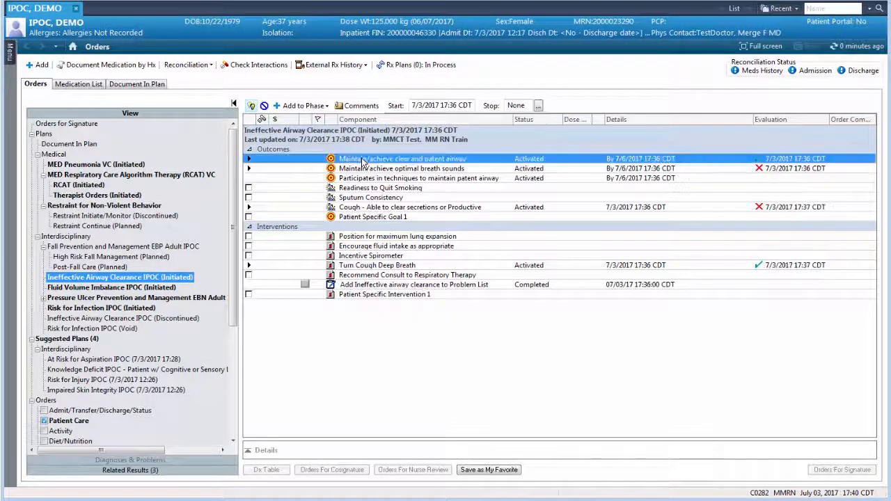
click(394, 179)
right_click(377, 168)
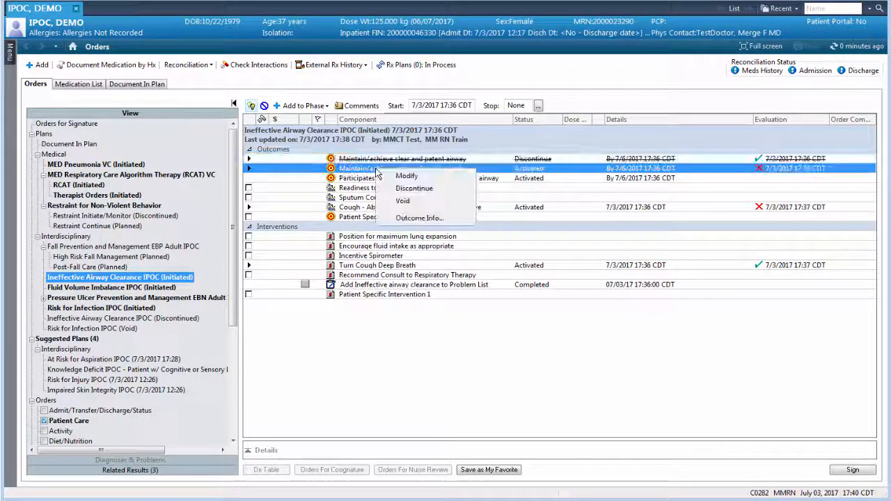
click(404, 189)
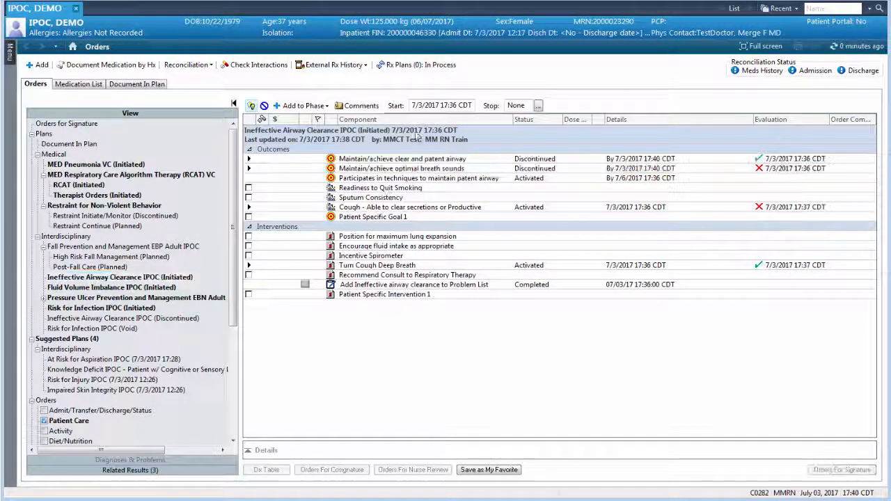
In the plan documentation, turn off showing all outcomes and limit the display to outcomes in the last 1 Minutes
click(154, 86)
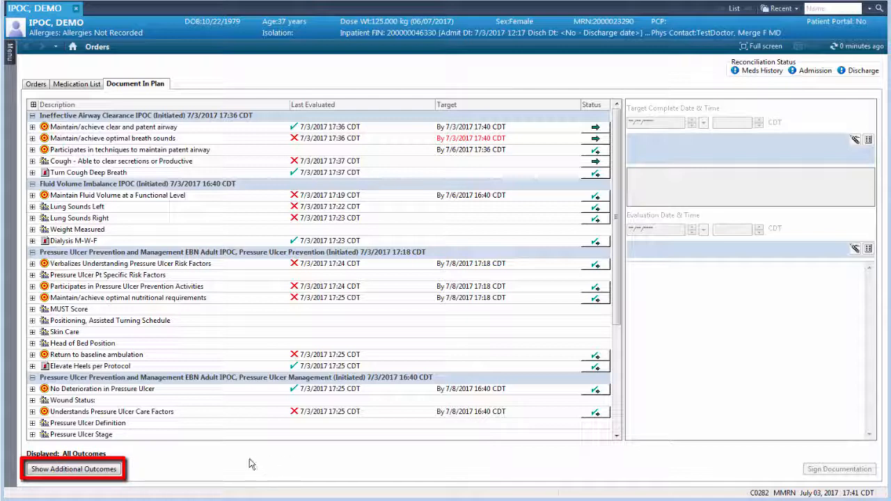
click(118, 472)
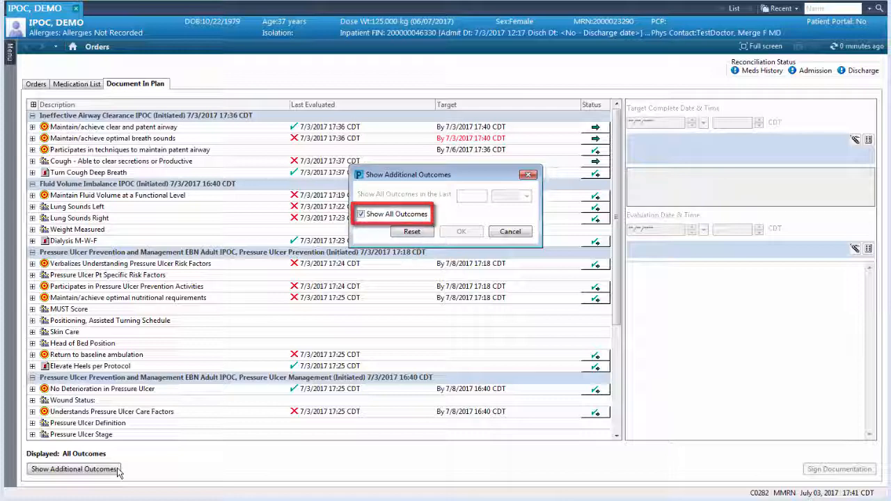
click(360, 214)
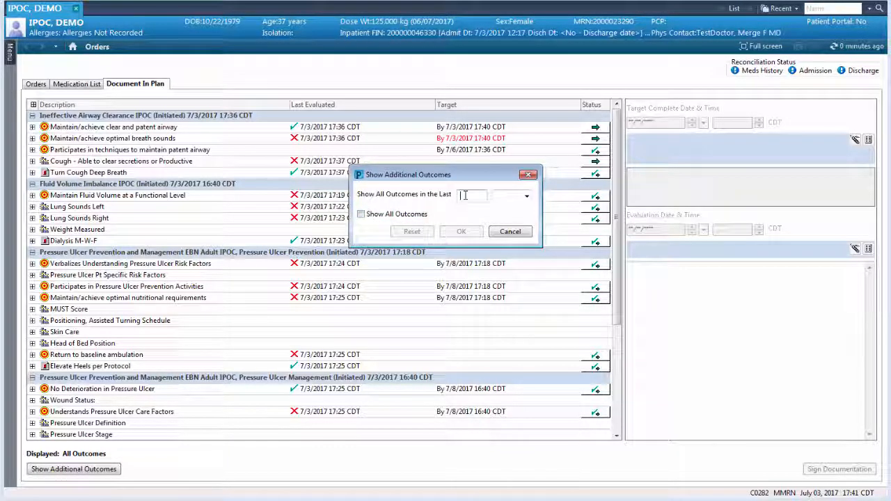
click(526, 196)
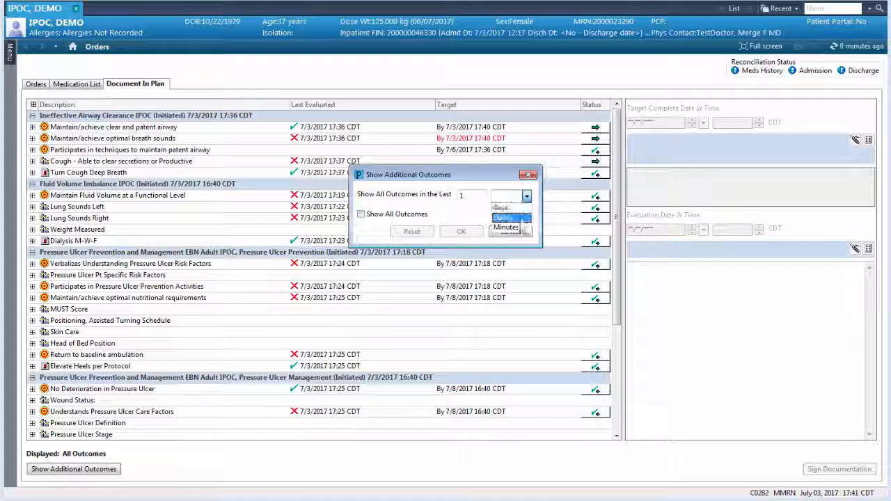
click(512, 228)
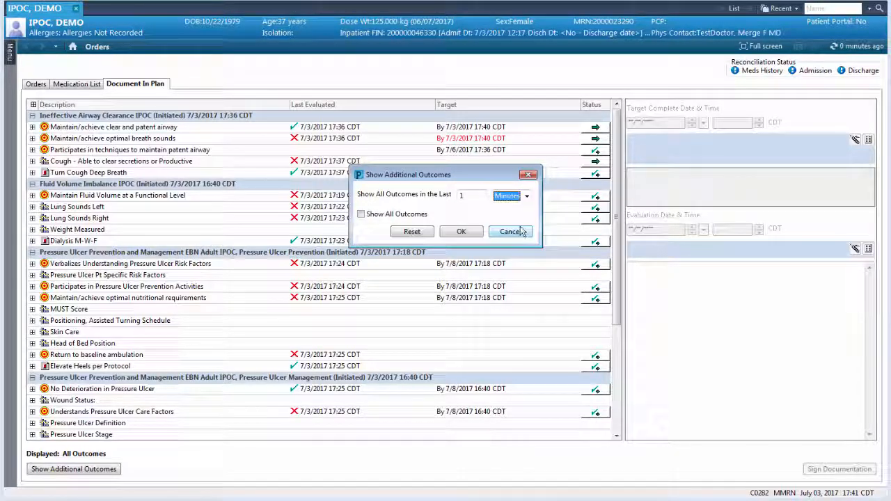
click(460, 231)
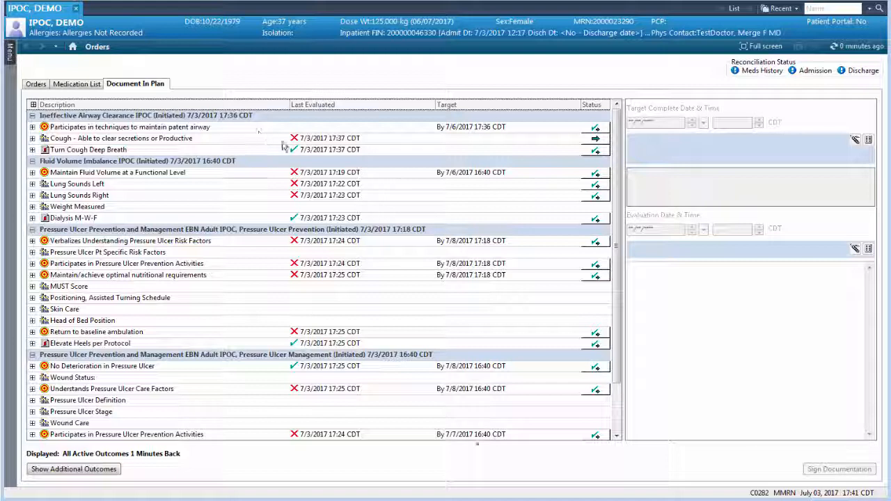